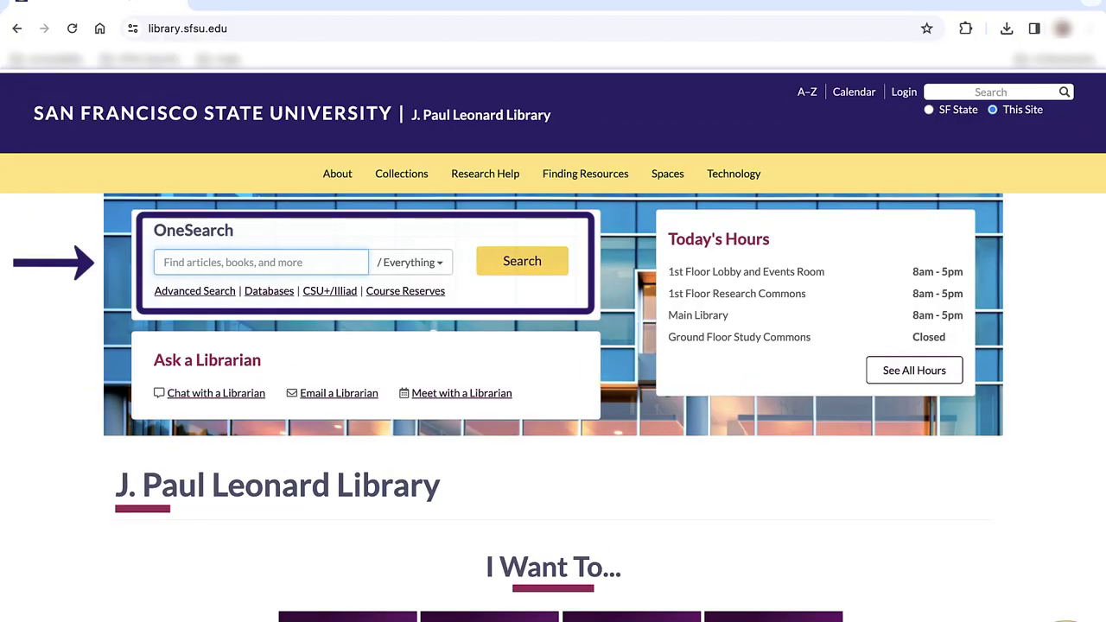
# Step: Search OneSearch for "chronicle of higher education" across Everything
pyautogui.click(302, 266)
pyautogui.write('Chronicle of Higher Education')
pyautogui.write('n')
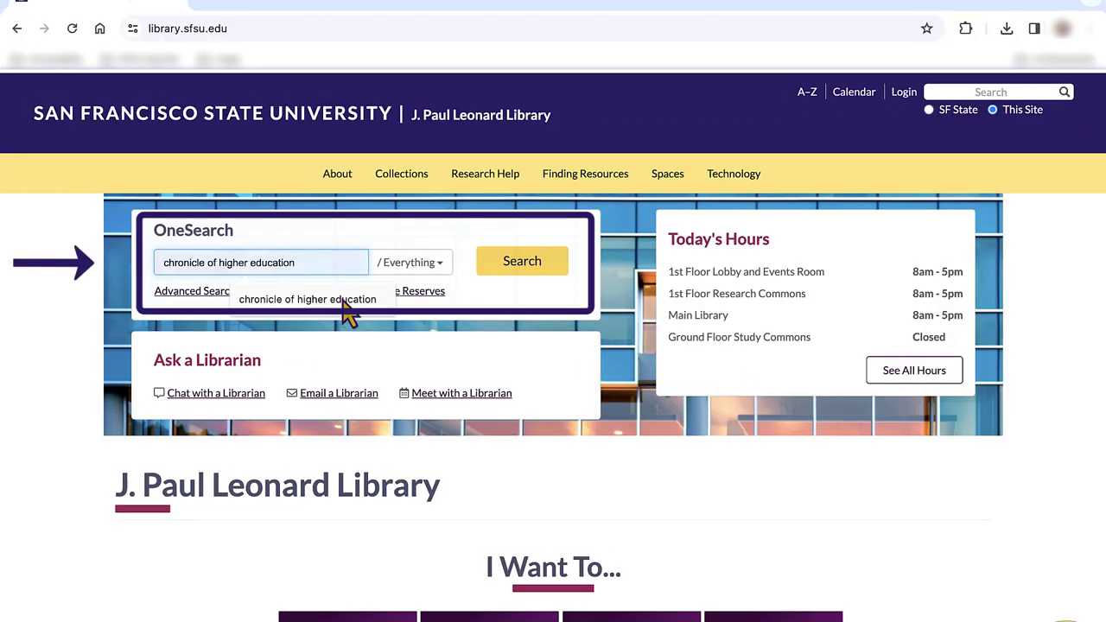
pyautogui.click(345, 299)
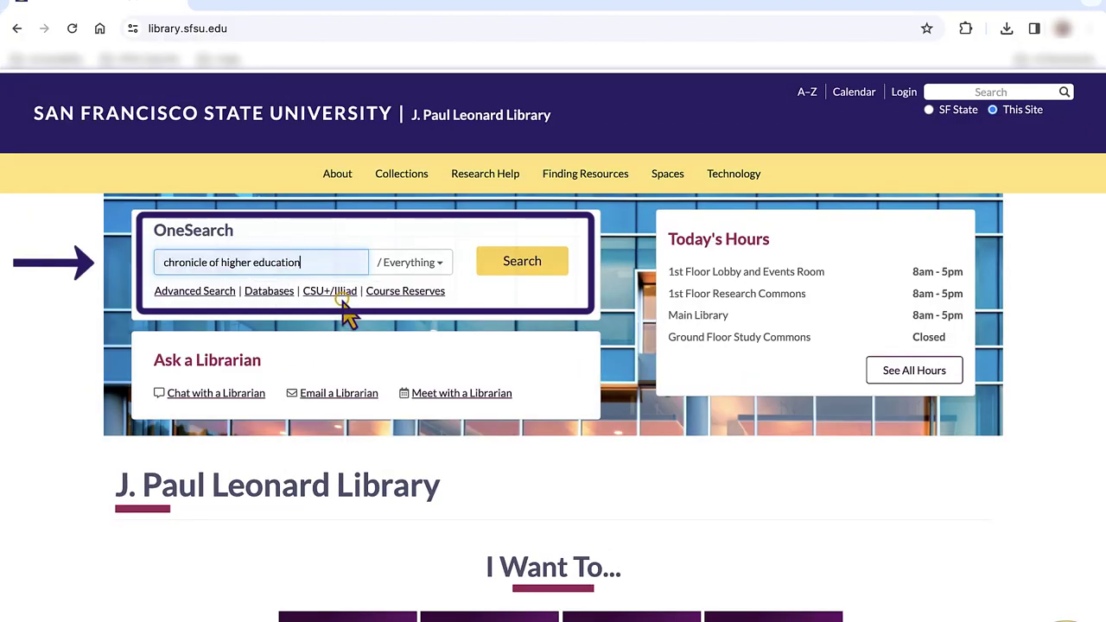
pyautogui.click(518, 274)
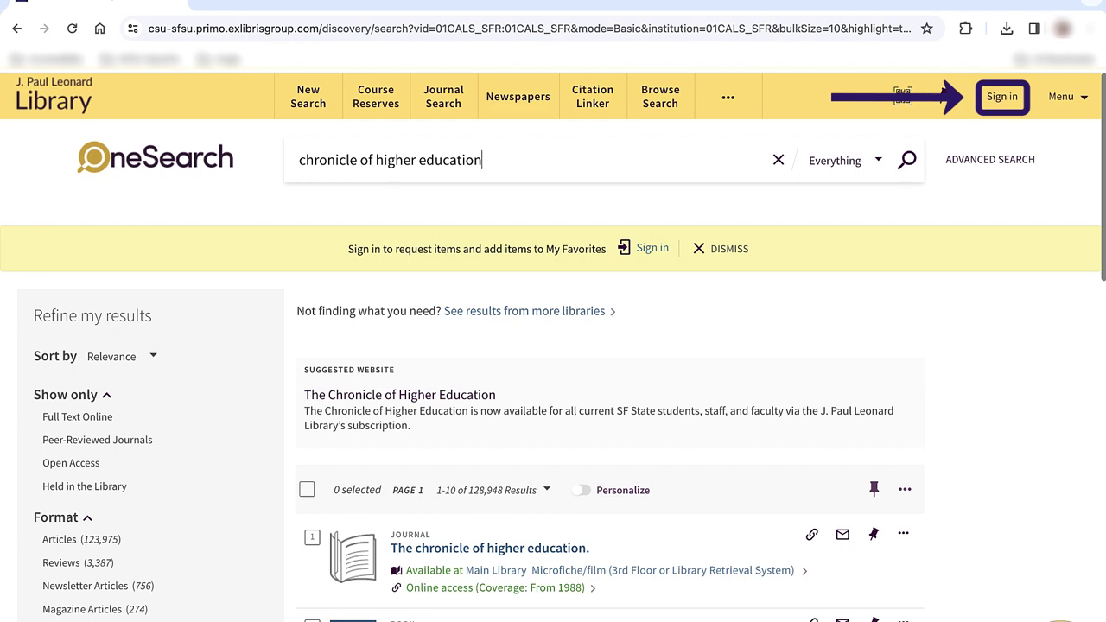
# Step: Sign in through the student and employee login and open The chronicle of higher education journal's Chronicle of Higher Education full-text source
pyautogui.click(1002, 98)
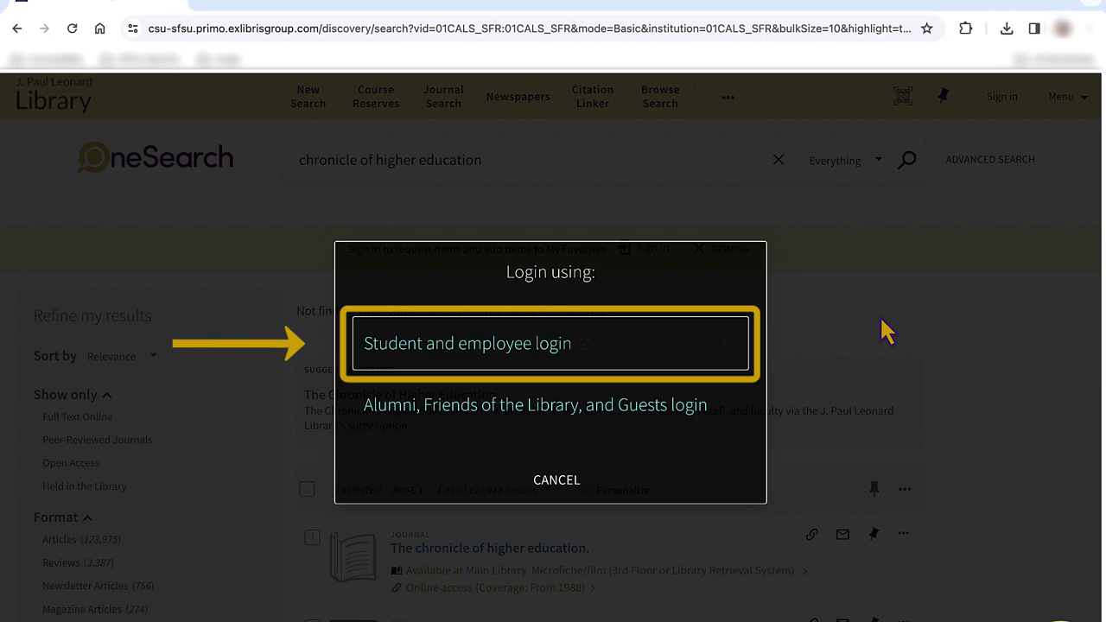
pyautogui.click(544, 357)
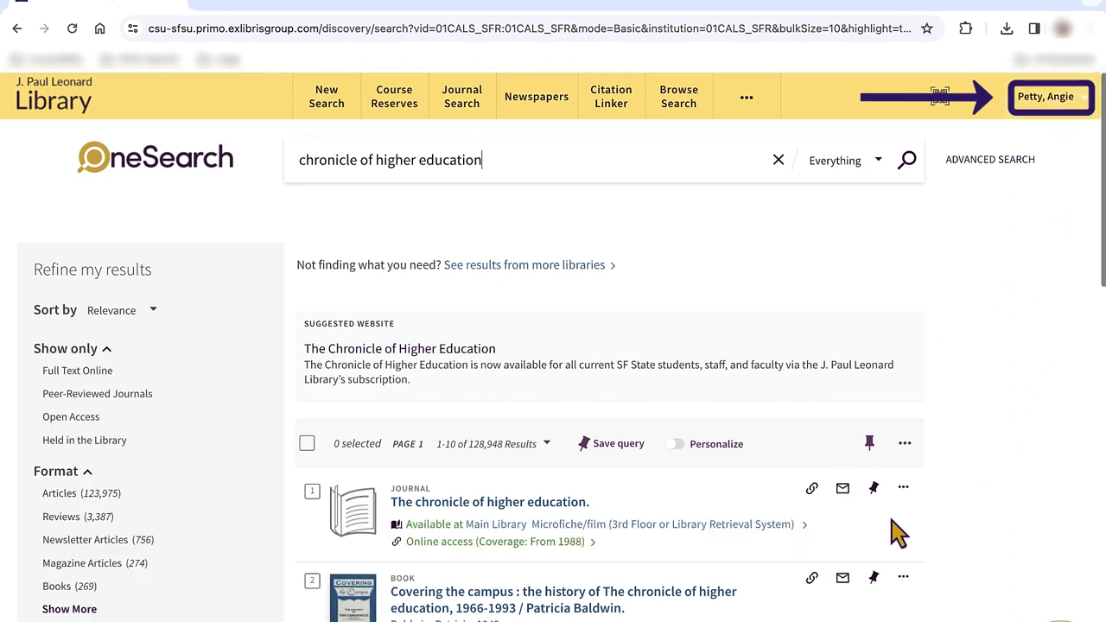
pyautogui.click(545, 506)
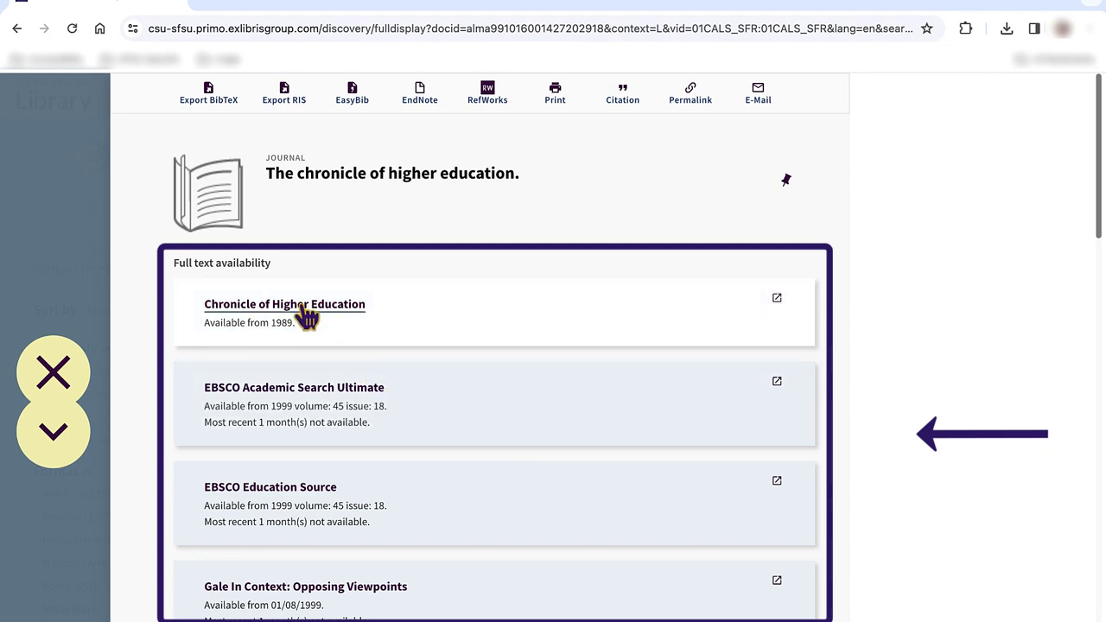
pyautogui.click(304, 312)
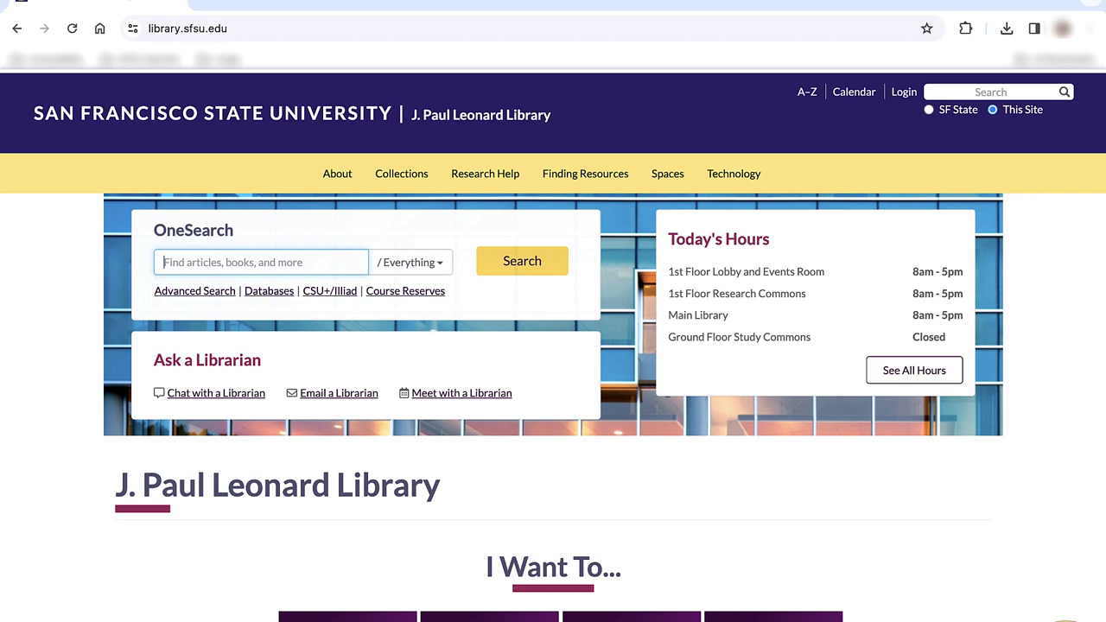
# Step: Search the library for "Boosting Brain Energy and Attention Performance" and open the matching Psychology Today magazine article record
pyautogui.write('Boosting Brain Energy and Attention Performance')
pyautogui.click(557, 263)
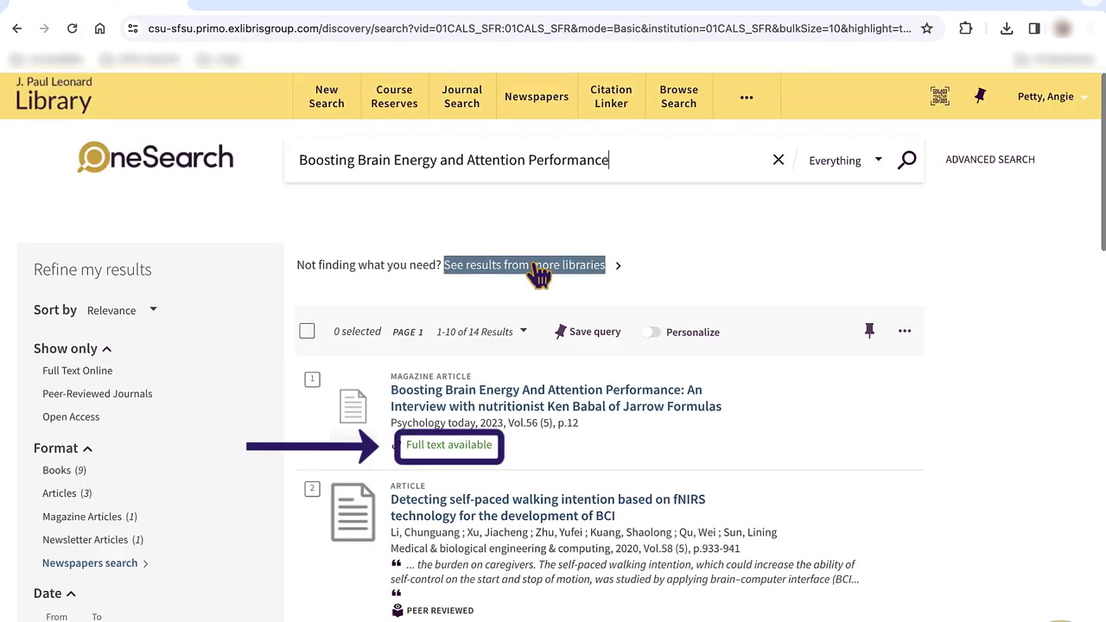
pyautogui.scroll(-1, 751, 270)
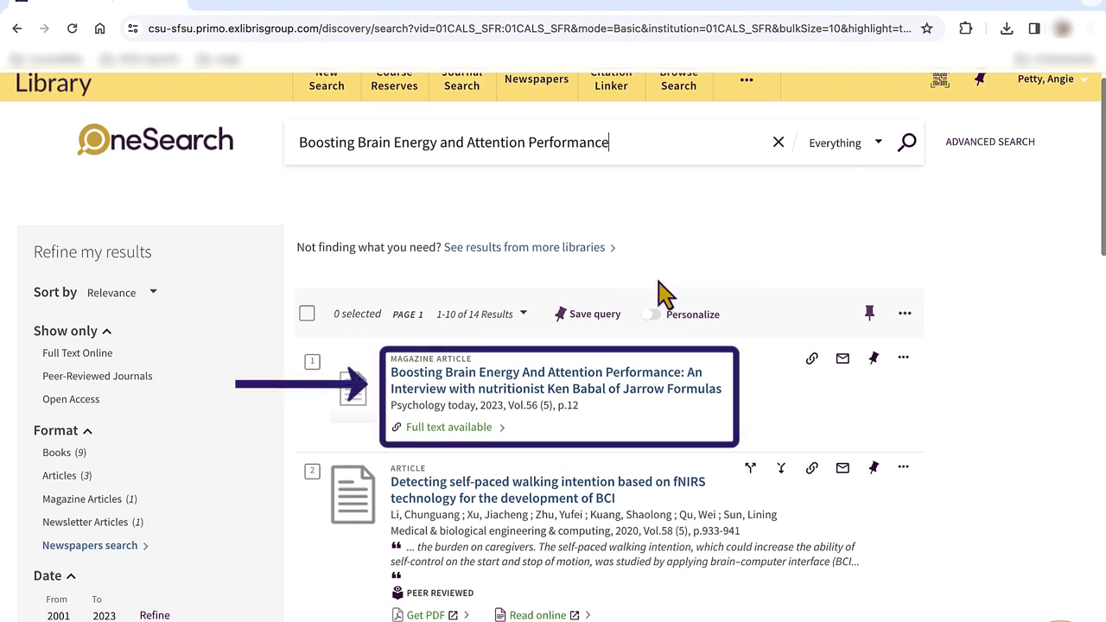
pyautogui.click(615, 391)
# Step: Open the article's full text through EBSCO Academic Search Ultimate, choosing the first of the matching items
pyautogui.scroll(-3, 671, 338)
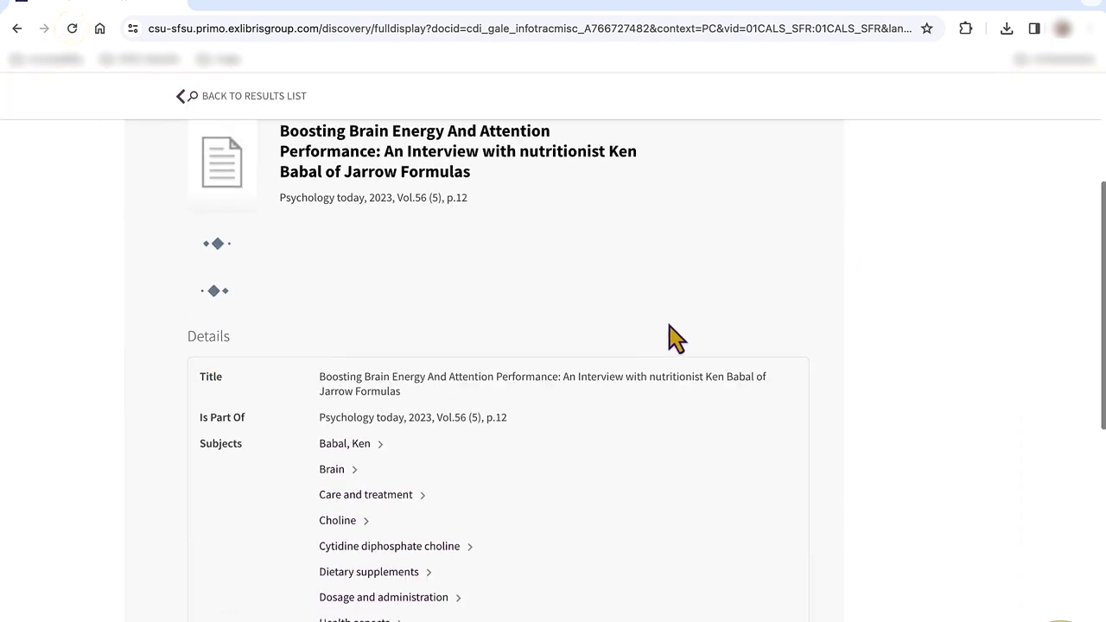
pyautogui.scroll(1, 722, 315)
pyautogui.scroll(3, 911, 363)
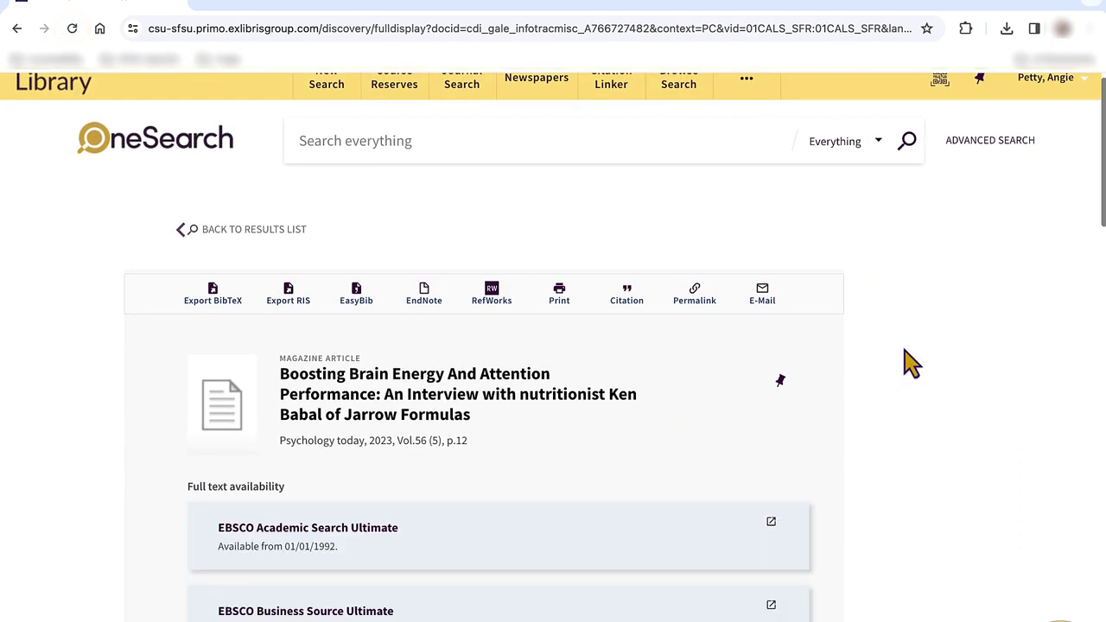
pyautogui.scroll(-3, 912, 363)
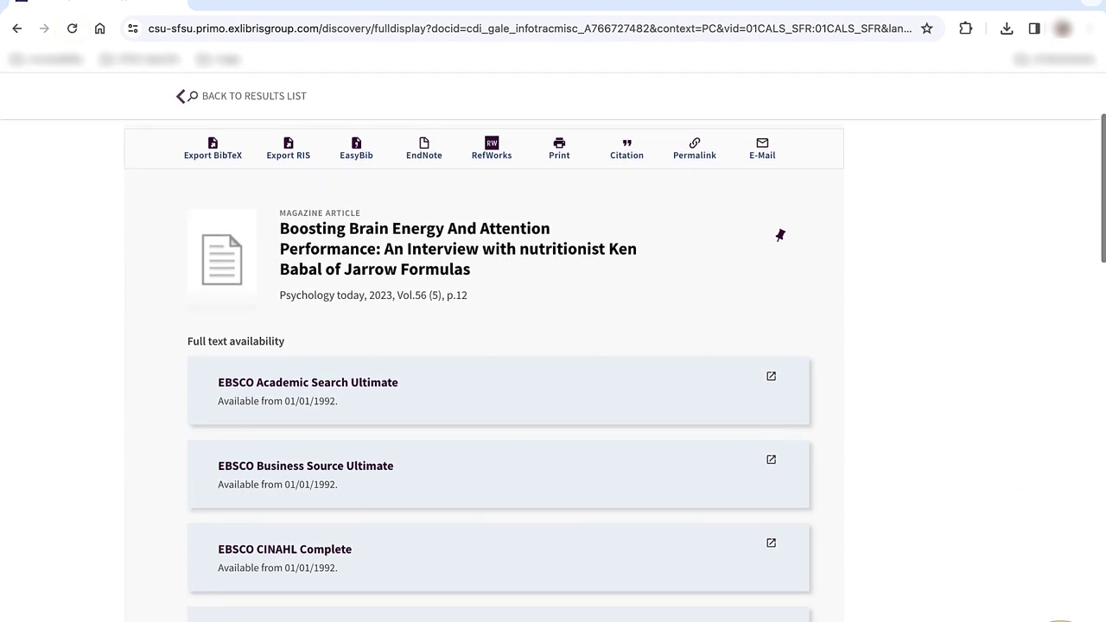
pyautogui.click(499, 391)
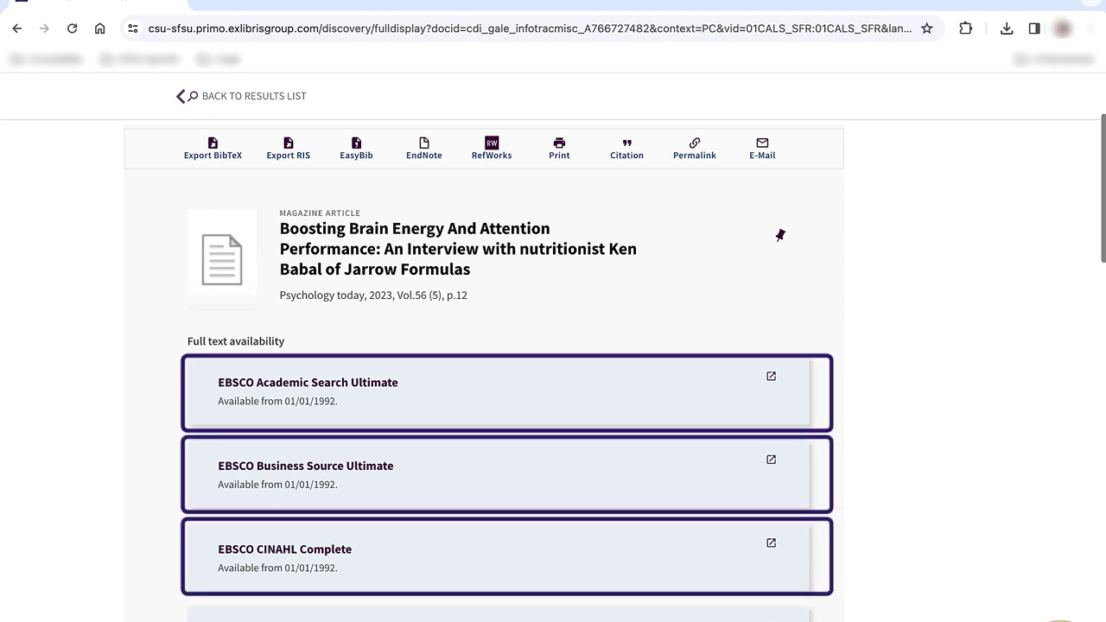
pyautogui.click(308, 380)
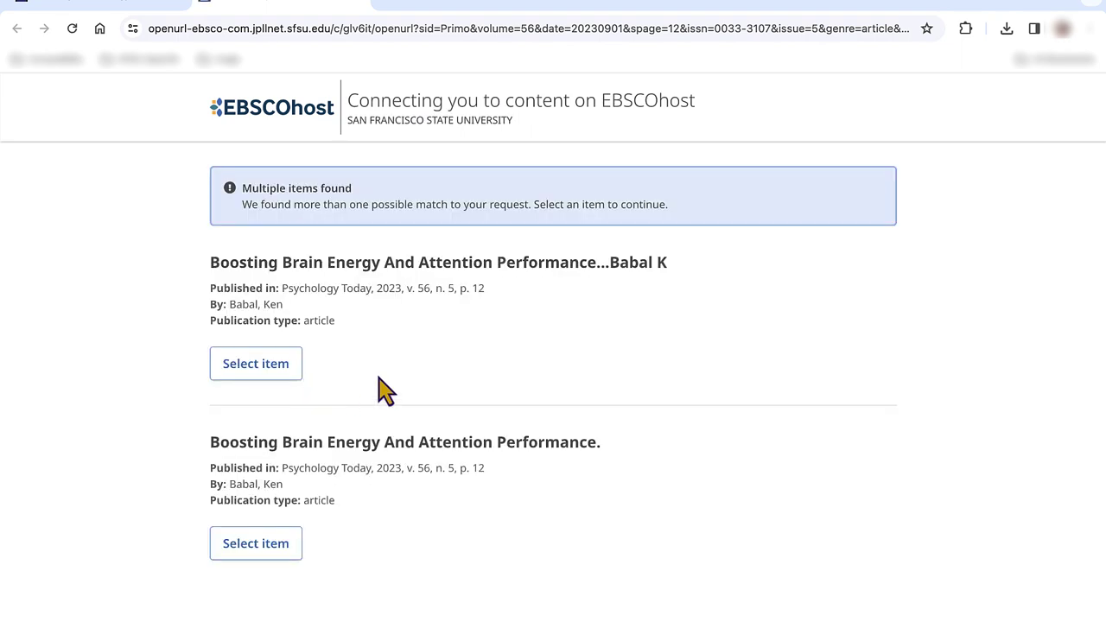
pyautogui.click(261, 372)
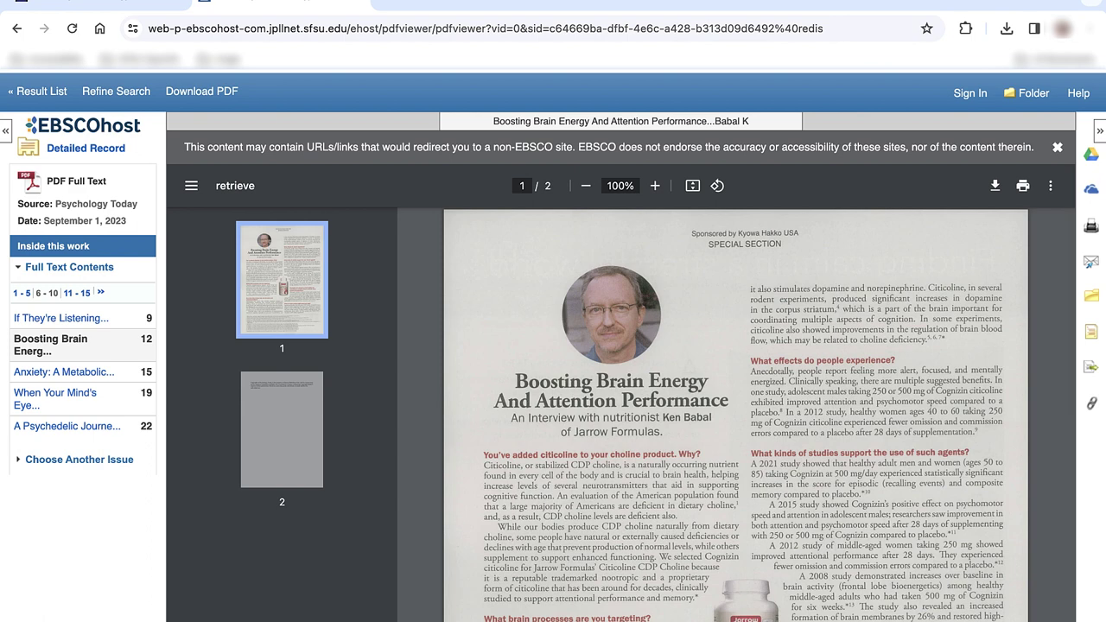
# Step: Return to the article's OneSearch record and open its permalink
pyautogui.click(135, 7)
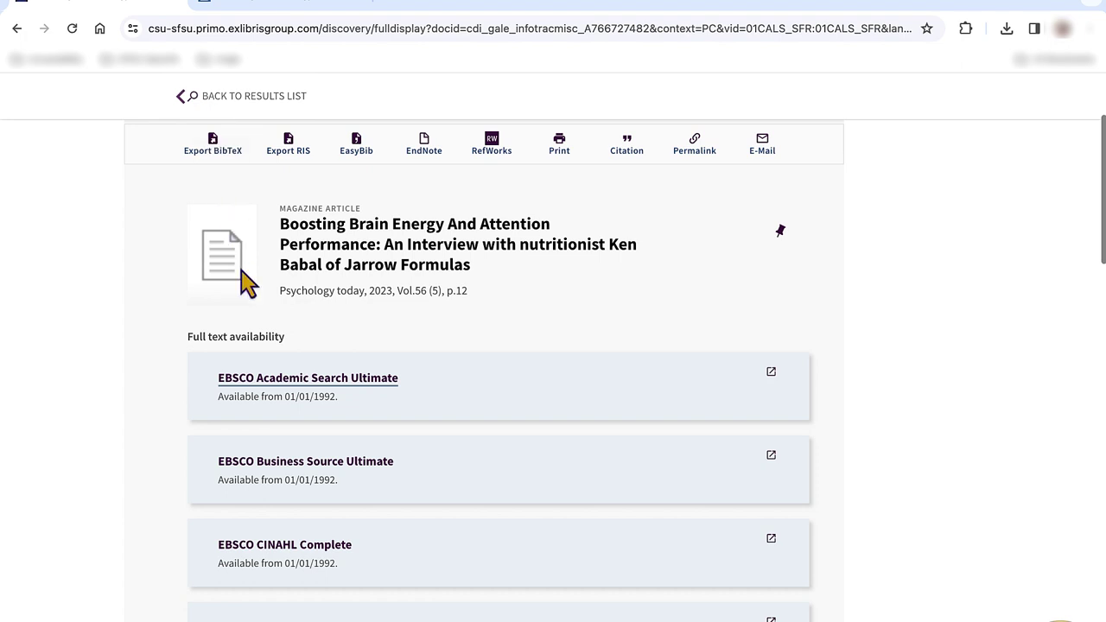
pyautogui.scroll(2, 263, 336)
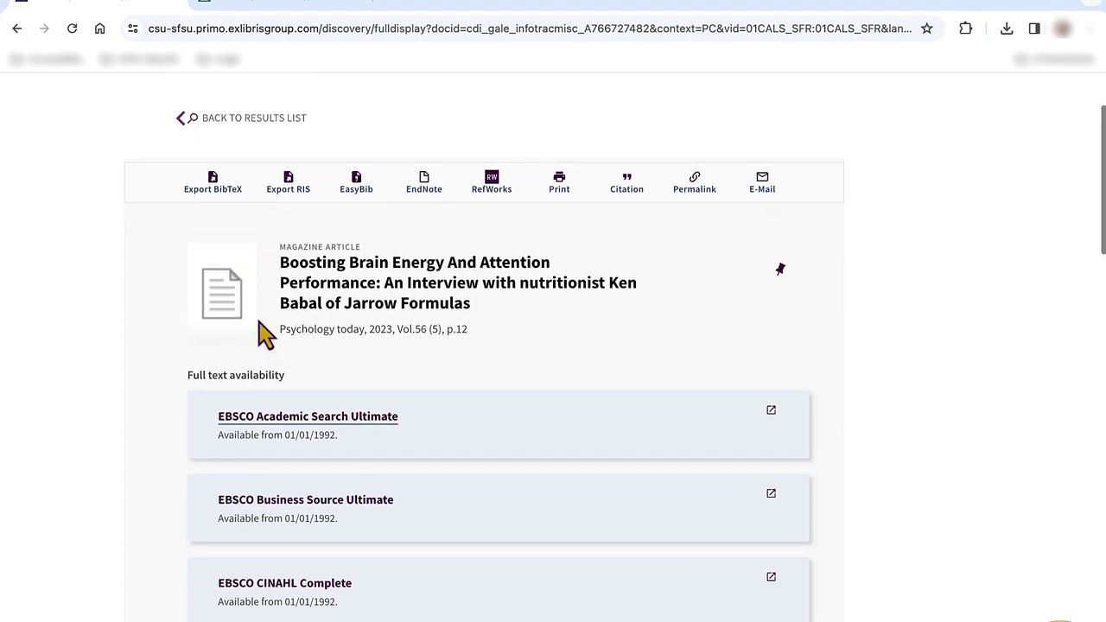
pyautogui.scroll(1, 264, 336)
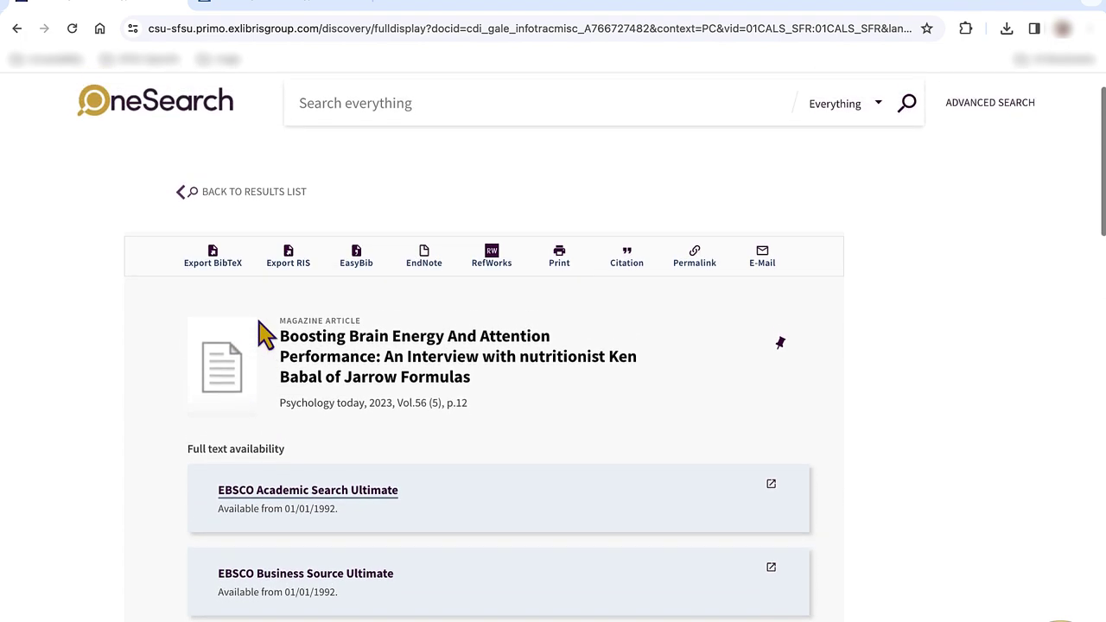
pyautogui.scroll(1, 263, 336)
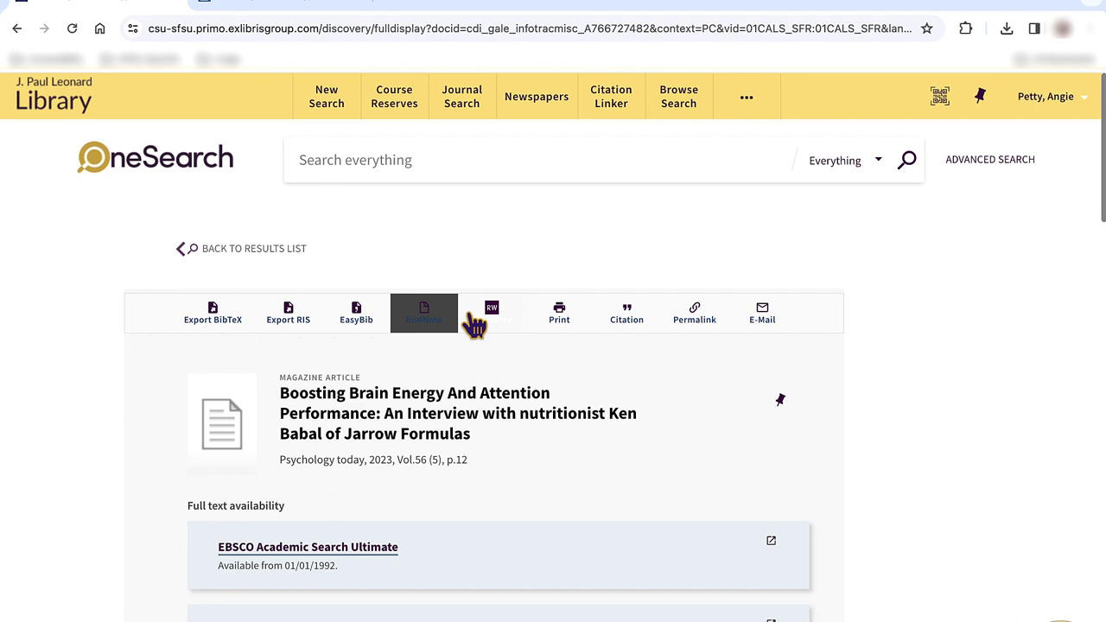
pyautogui.click(701, 327)
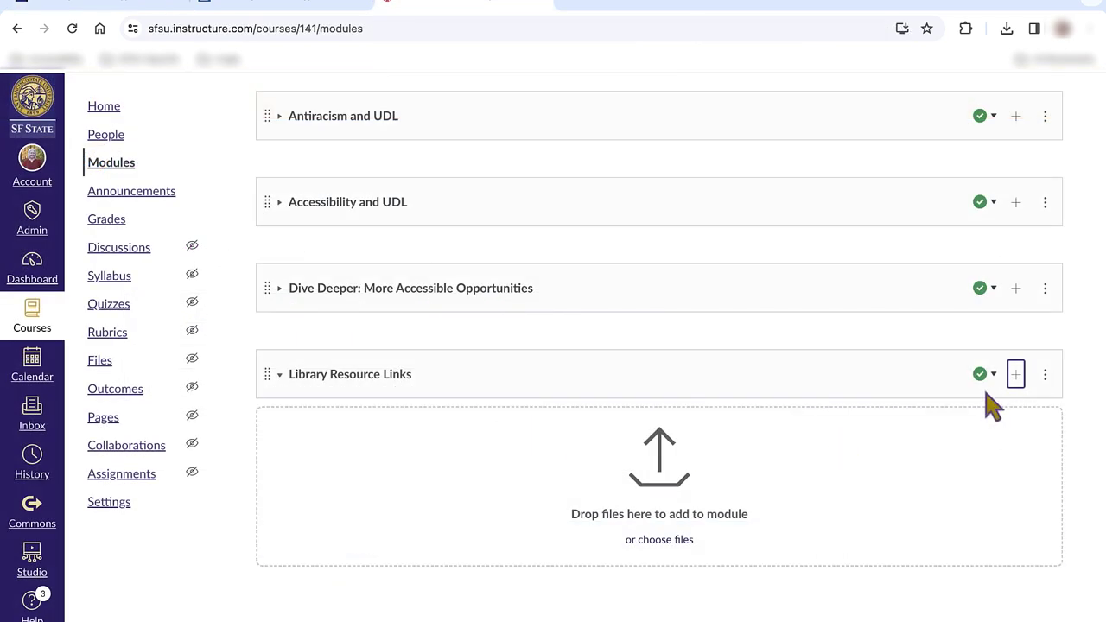
# Step: In Canvas, add the article permalink to the Library Resource Links module as an External URL named "Boosting Brain Energy and Attention Performance"
pyautogui.click(1016, 376)
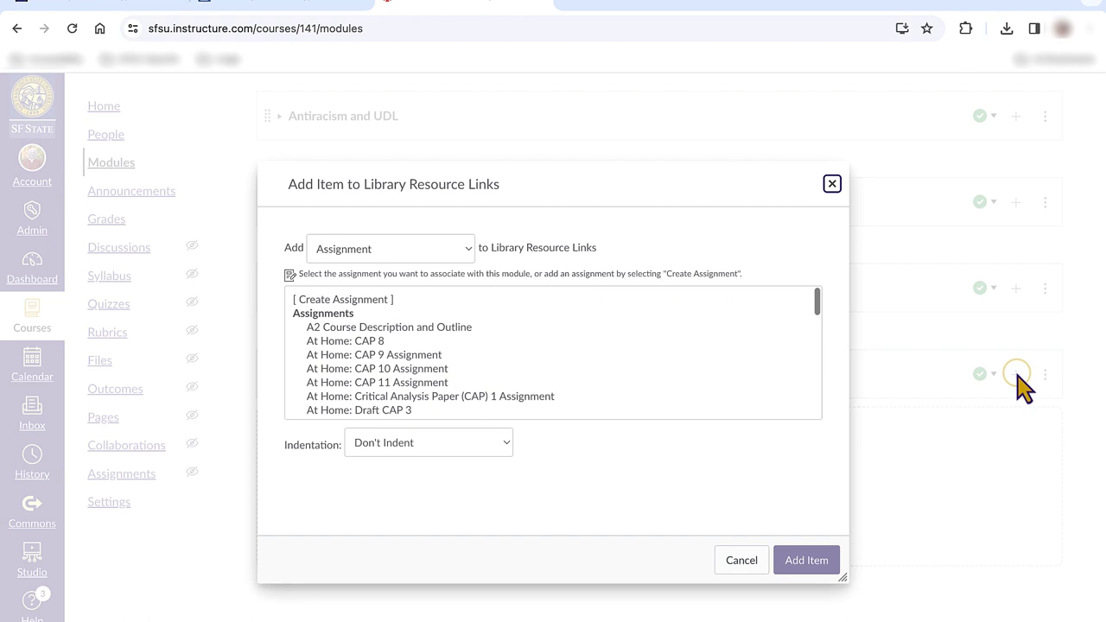
pyautogui.click(467, 252)
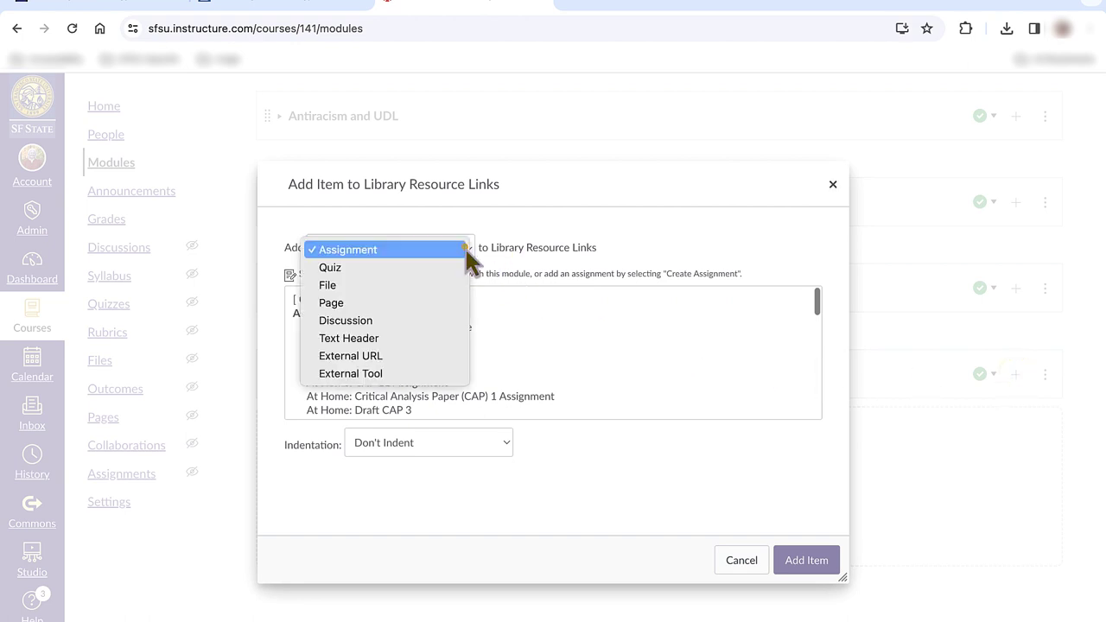
pyautogui.click(434, 367)
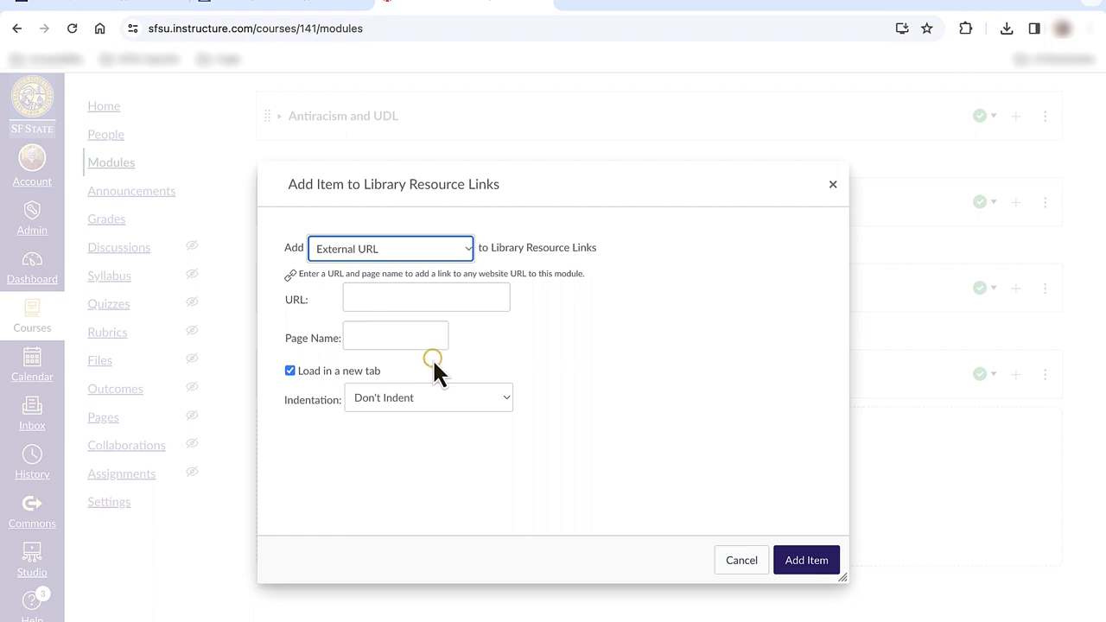
pyautogui.click(448, 298)
pyautogui.hotkey('ctrl', 'v')
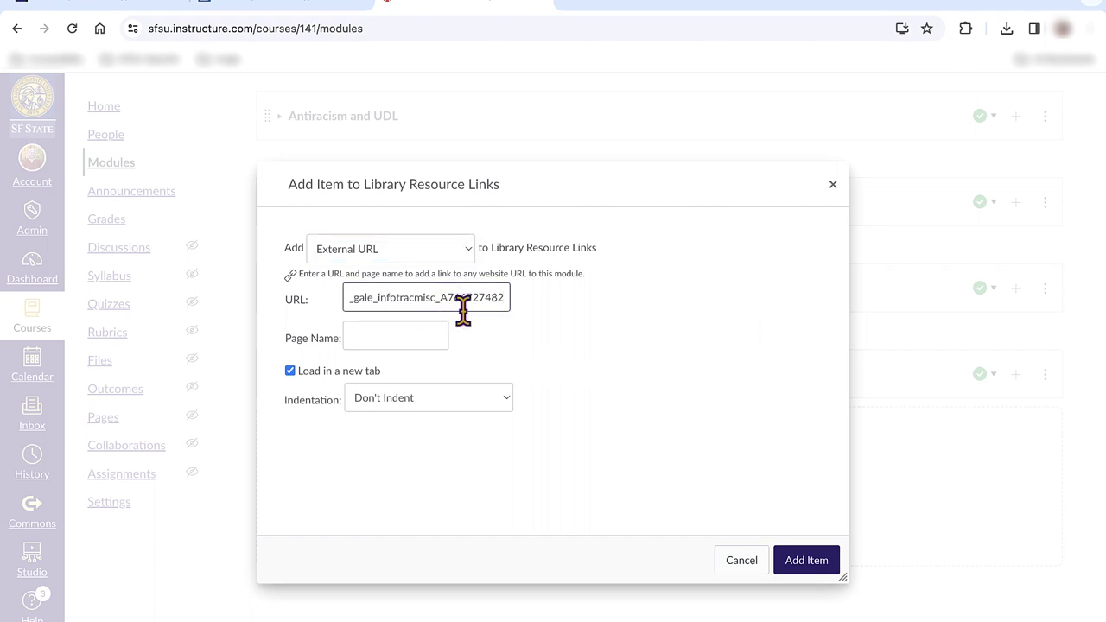
pyautogui.click(419, 337)
pyautogui.hotkey('ctrl', 'v')
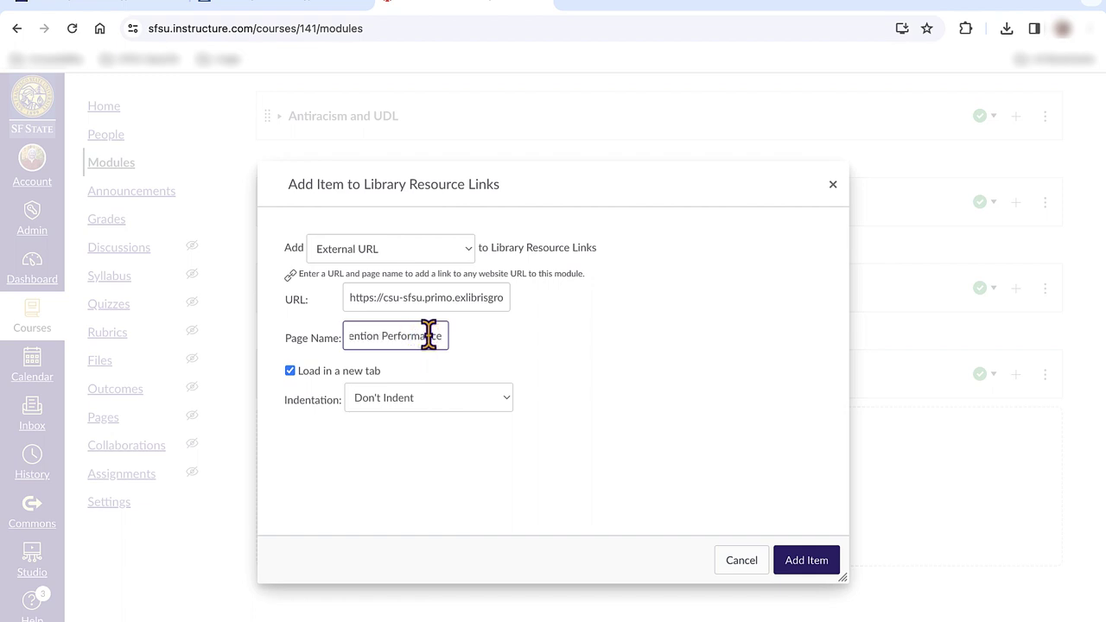
pyautogui.click(807, 562)
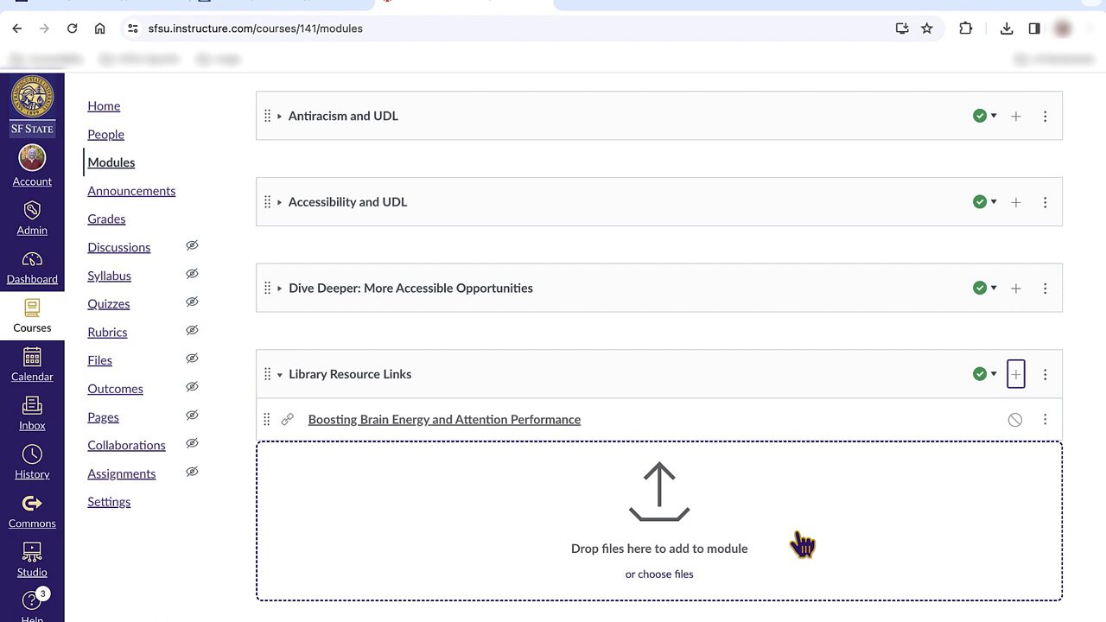
# Step: Publish the "Boosting Brain Energy and Attention Performance" link in the Library Resource Links module and open it to test it
pyautogui.click(1014, 420)
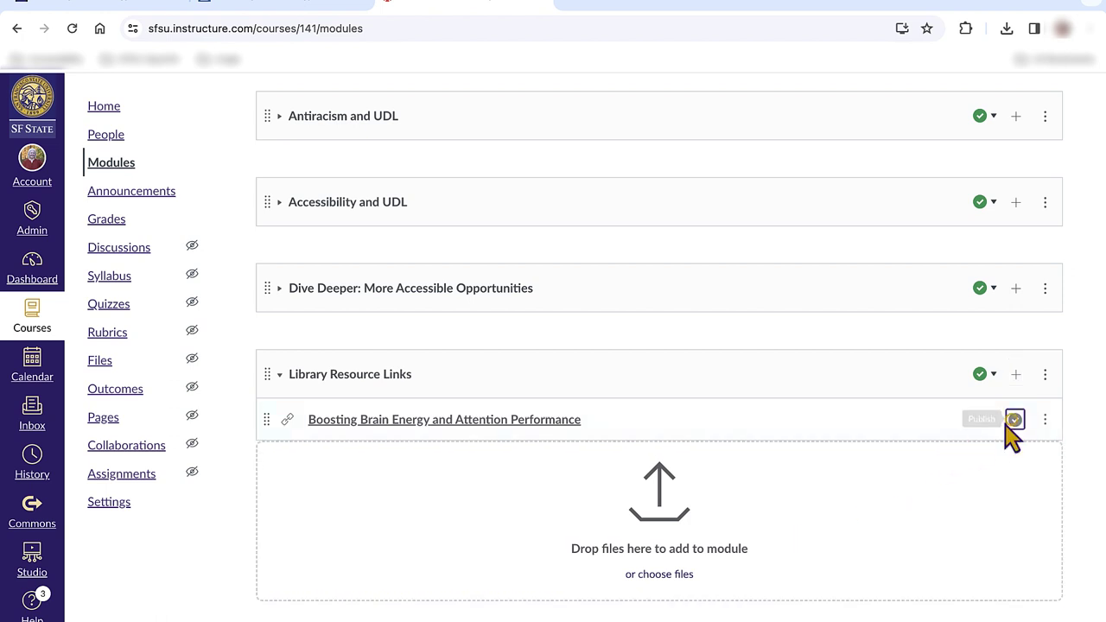
pyautogui.click(498, 422)
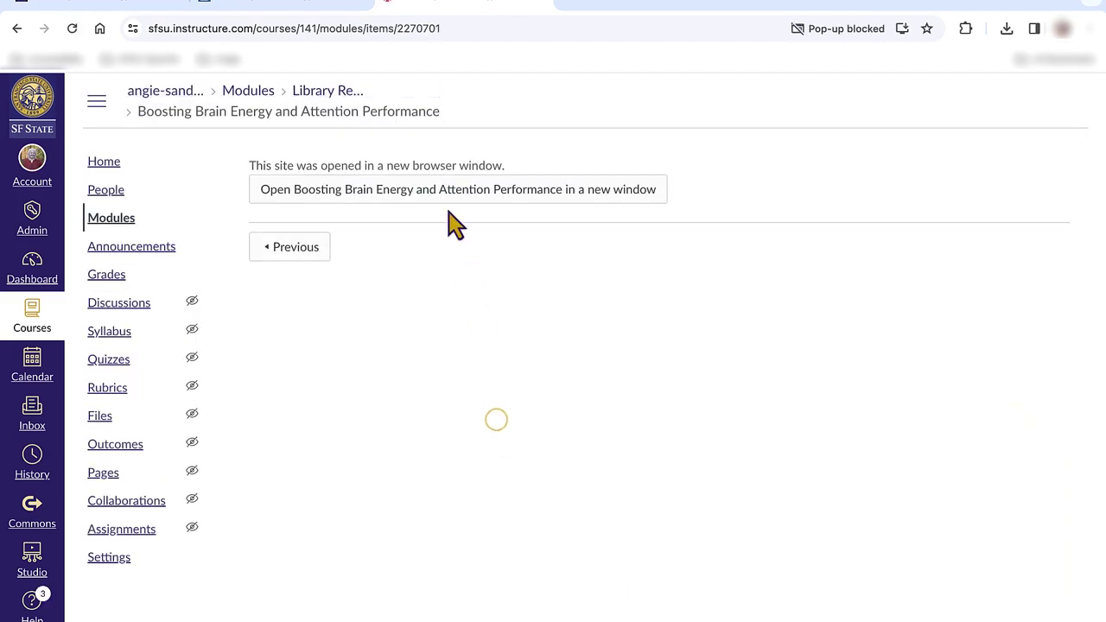